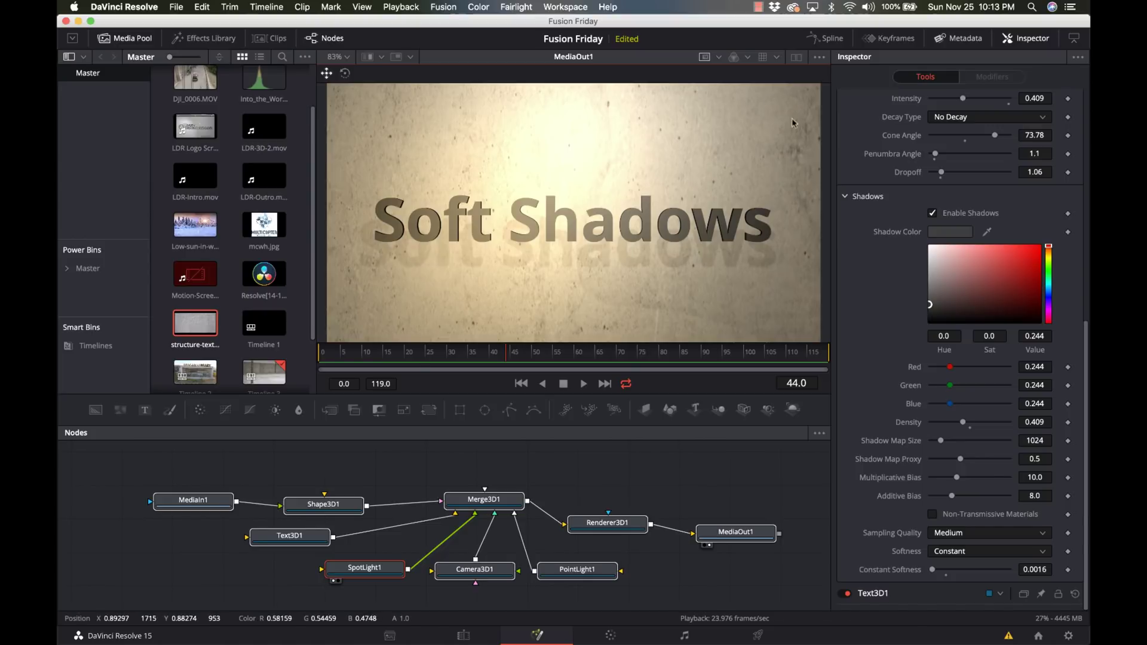
Collapse the spotlight's Shadows section and select the SpotLight1 node.
click(846, 196)
scroll(872, 203, up, 10)
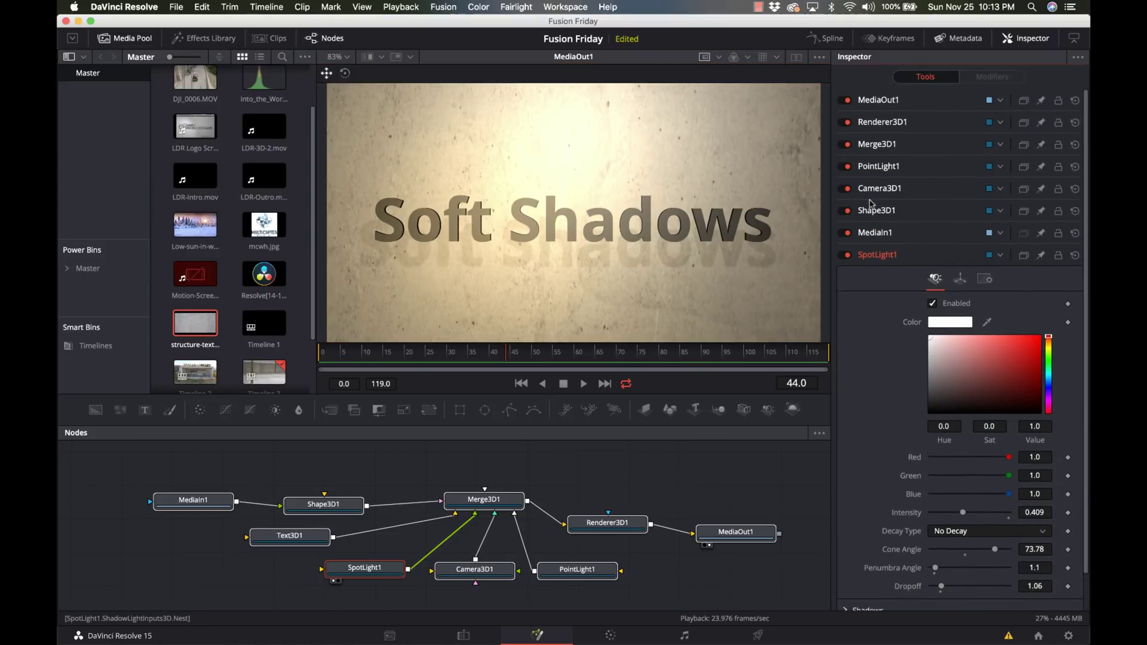
click(281, 585)
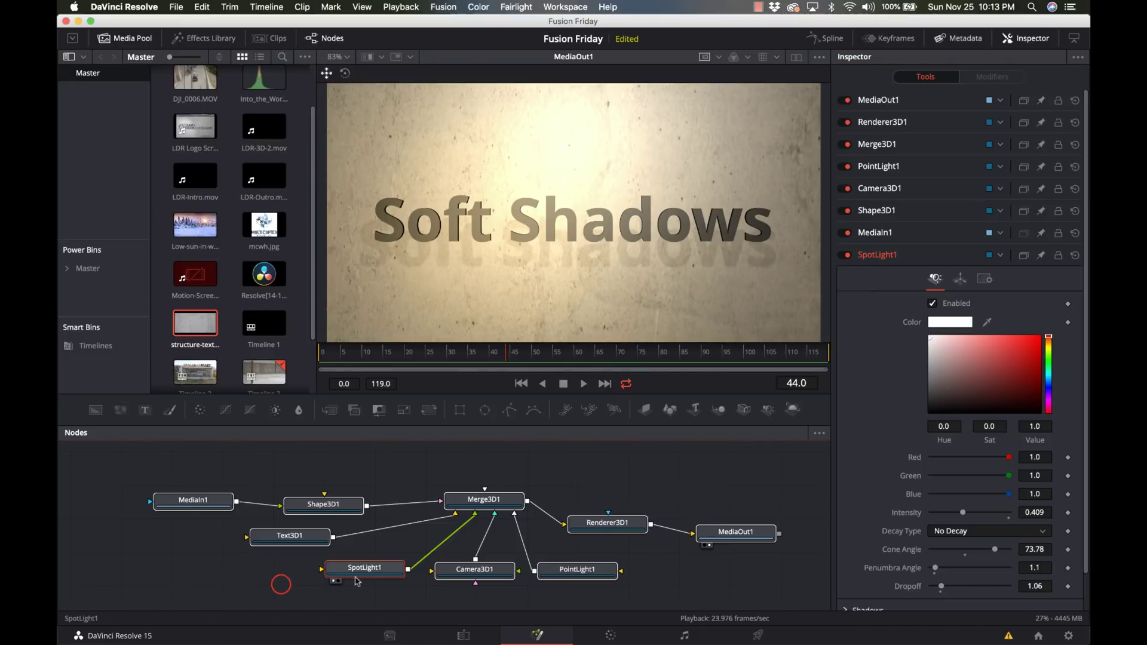
click(366, 569)
Check SpotLight1 in a dual viewer, then return to the single final-output view.
click(798, 57)
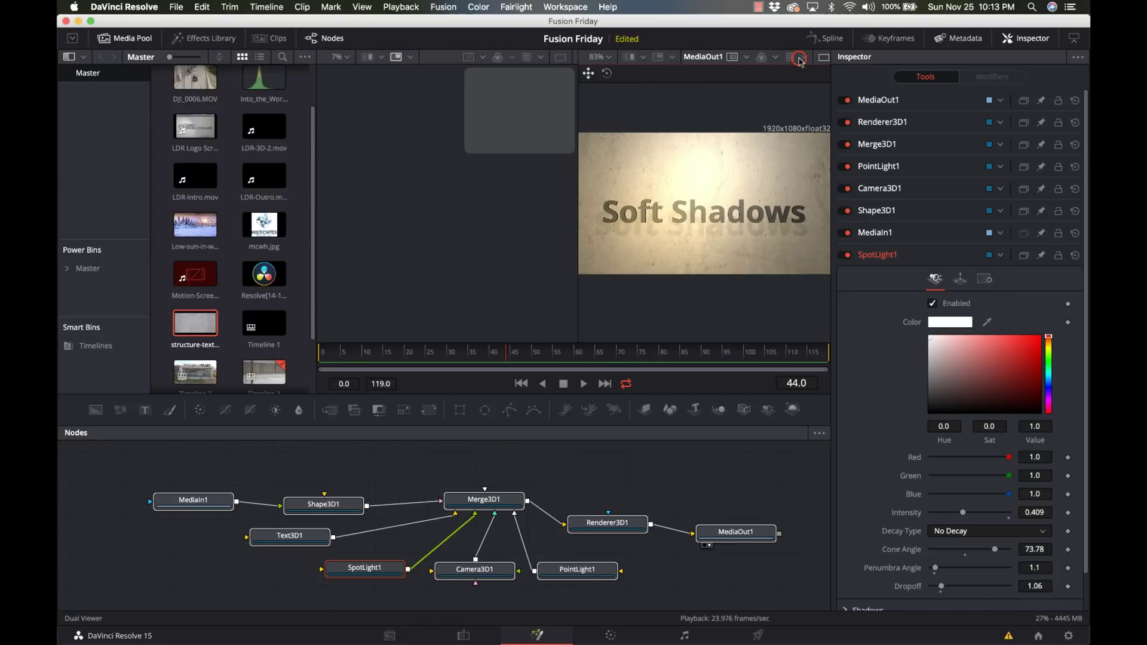
key(1)
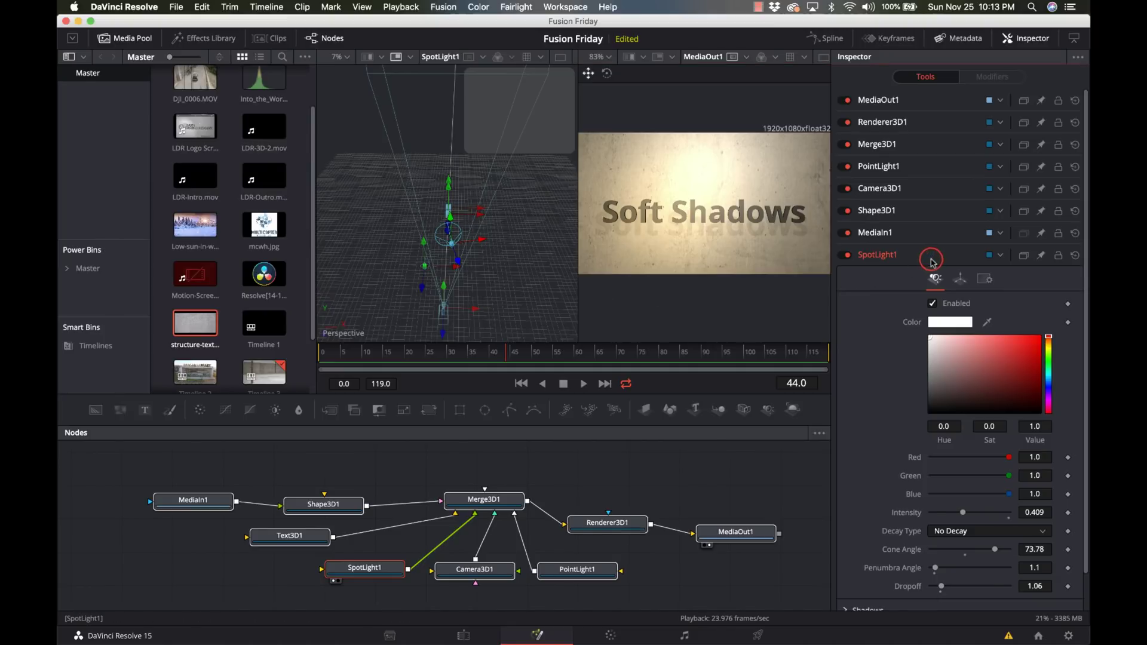
scroll(933, 263, down, 2)
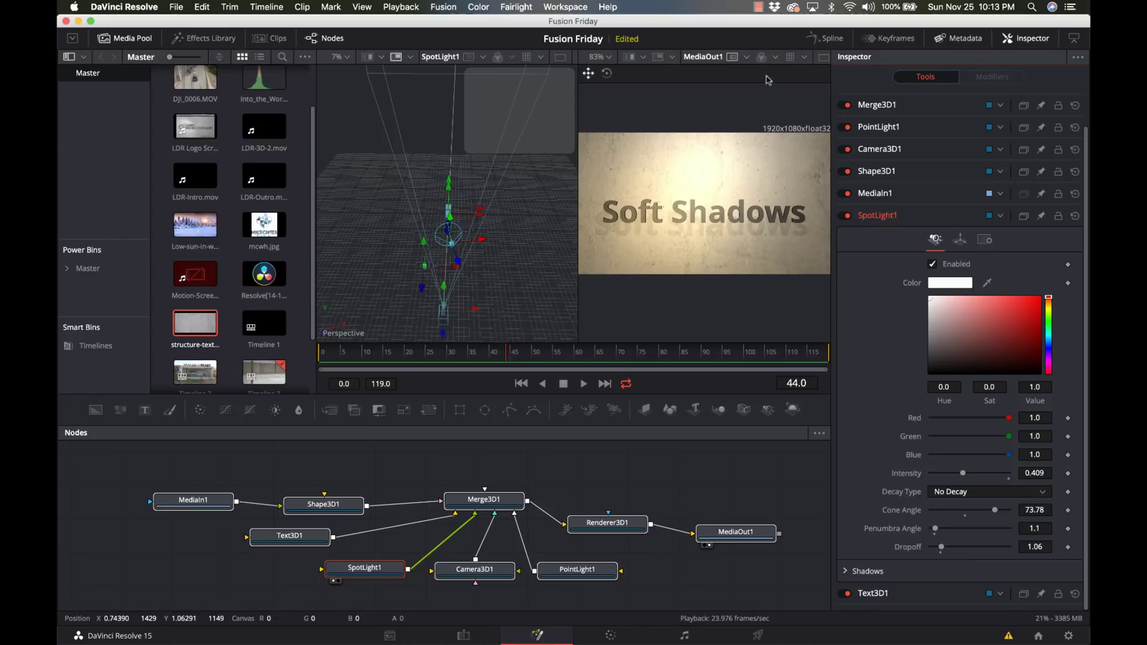
click(822, 58)
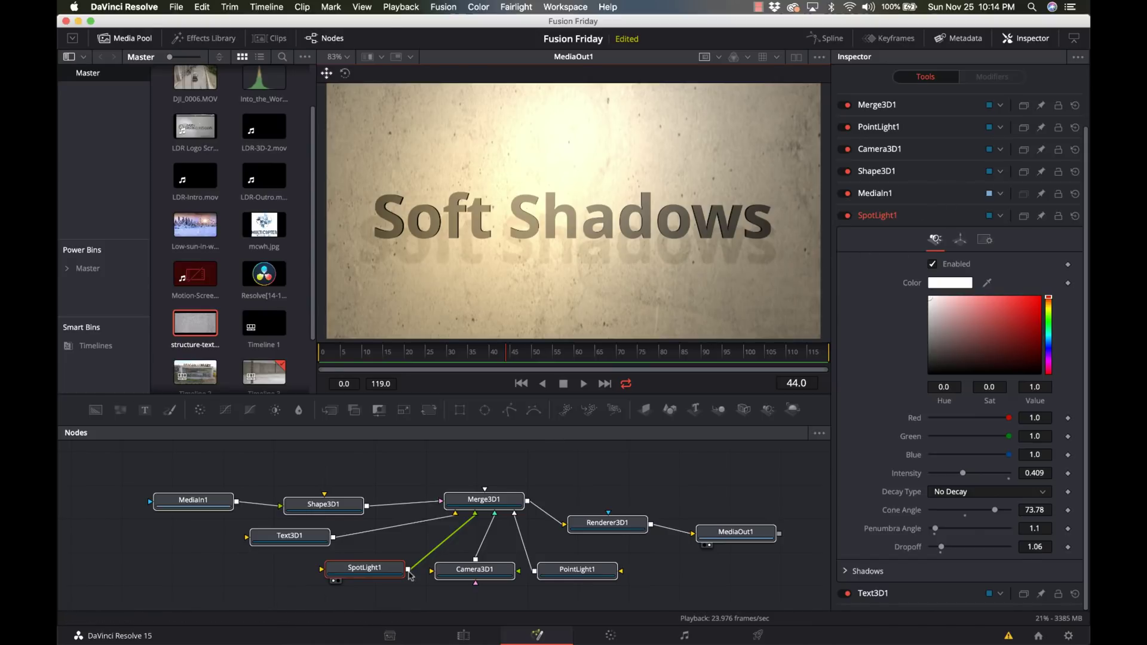
Select SpotLight1 and expand its Shadows settings in the Inspector.
click(373, 573)
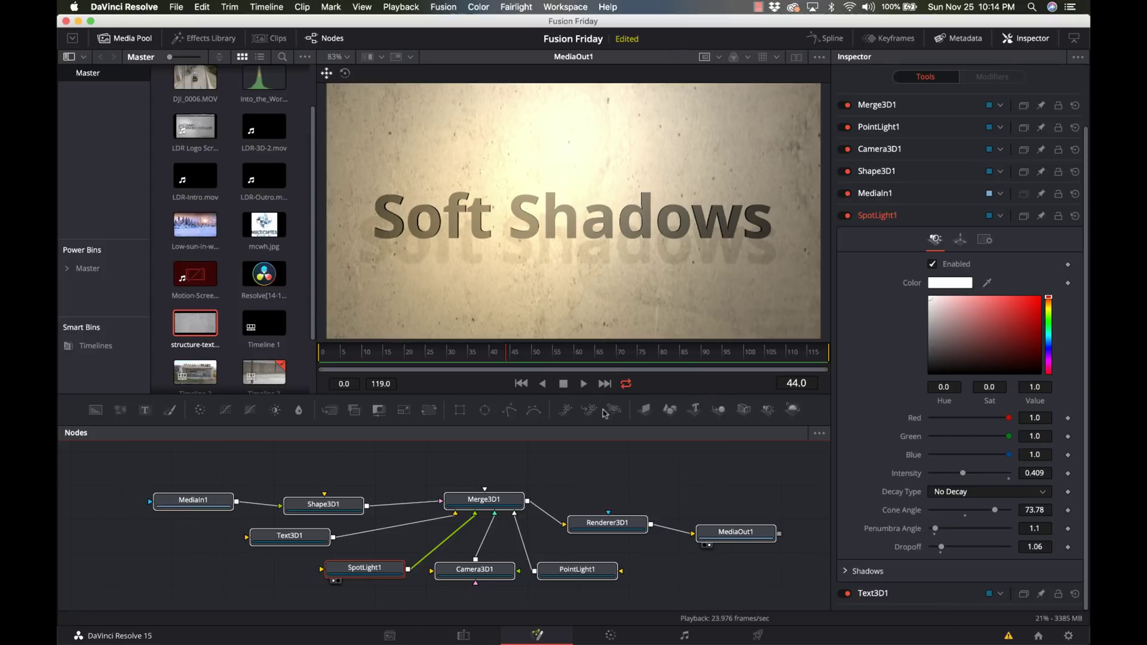
click(846, 572)
scroll(846, 574, down, 5)
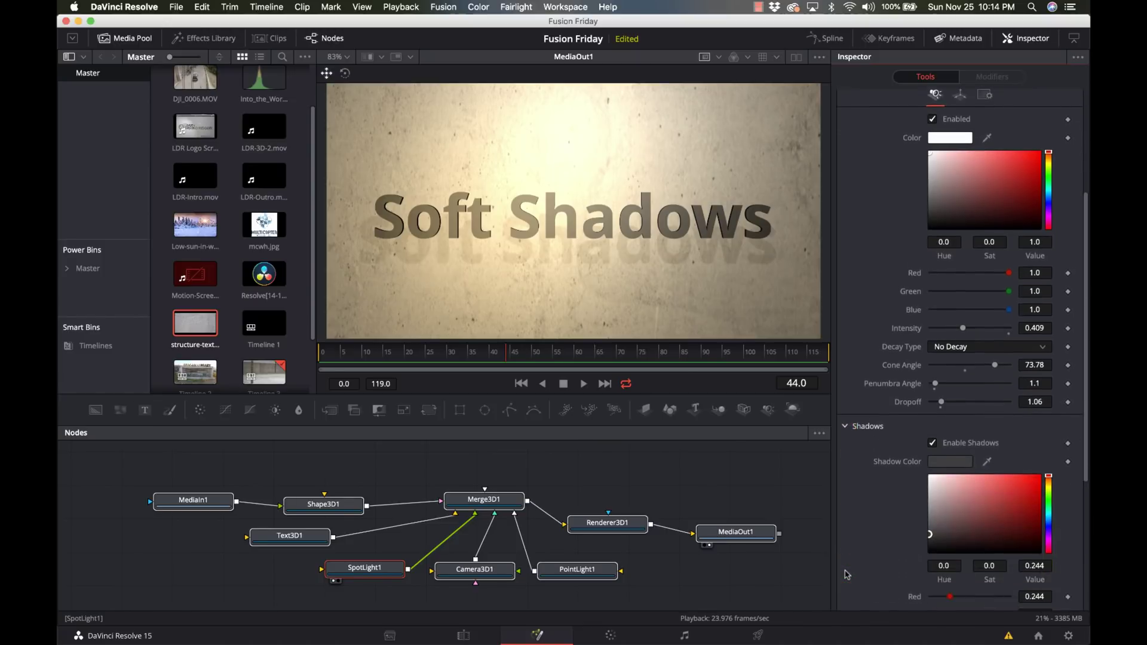
scroll(846, 574, down, 3)
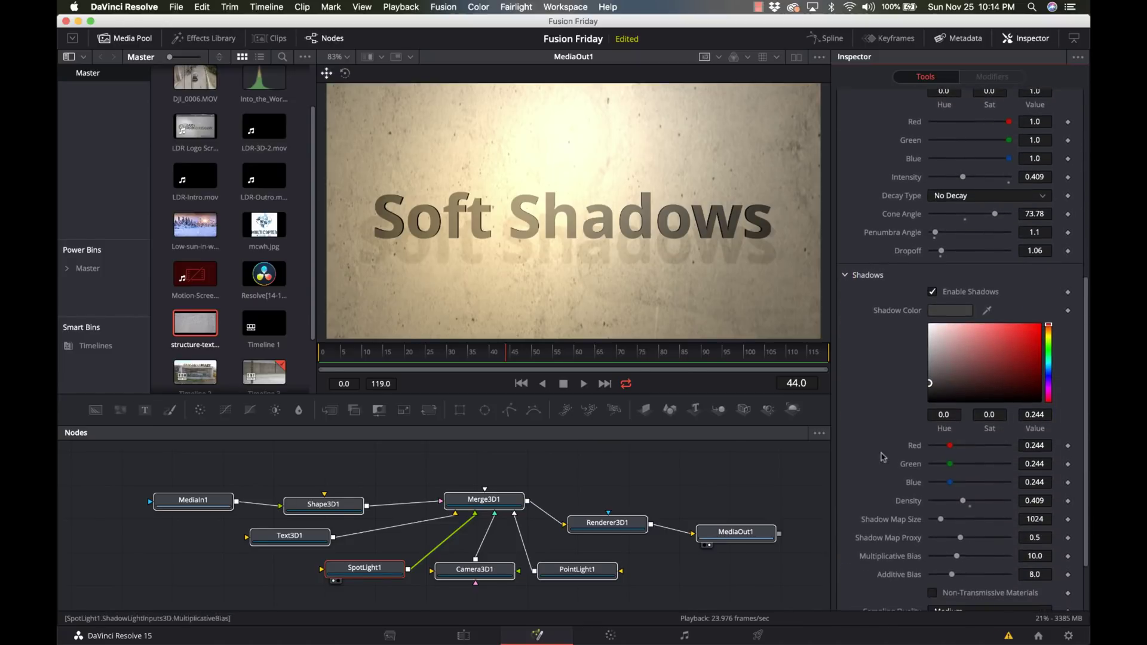
Toggle Enable Shadows off and back on, then drag the Shadow Color to near-black.
click(934, 292)
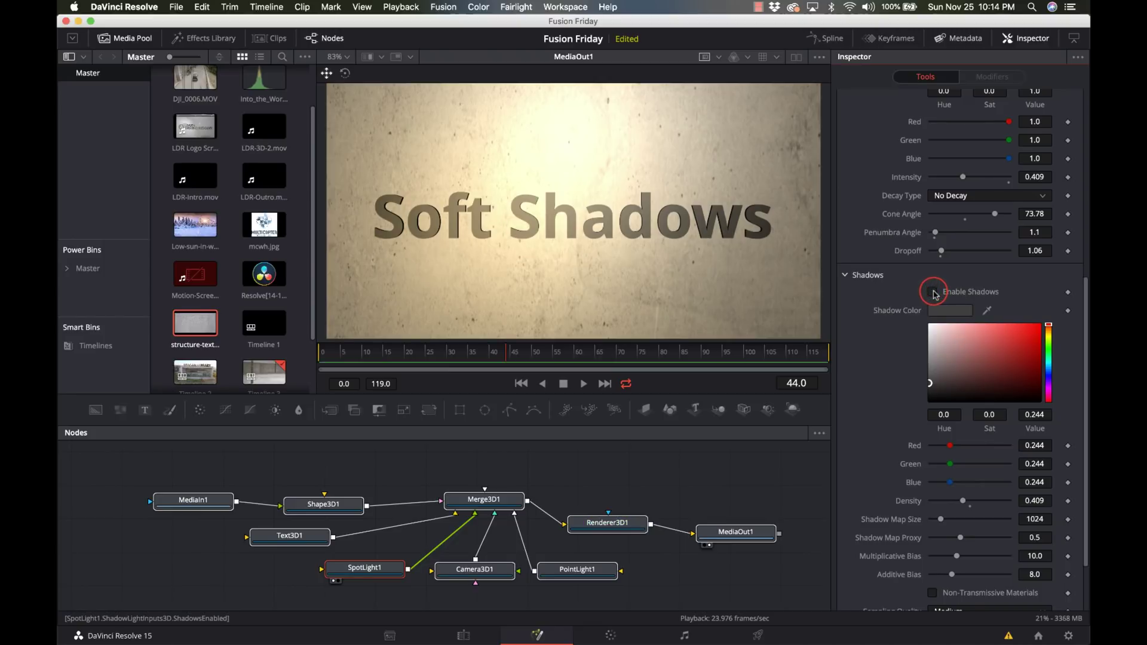
click(933, 292)
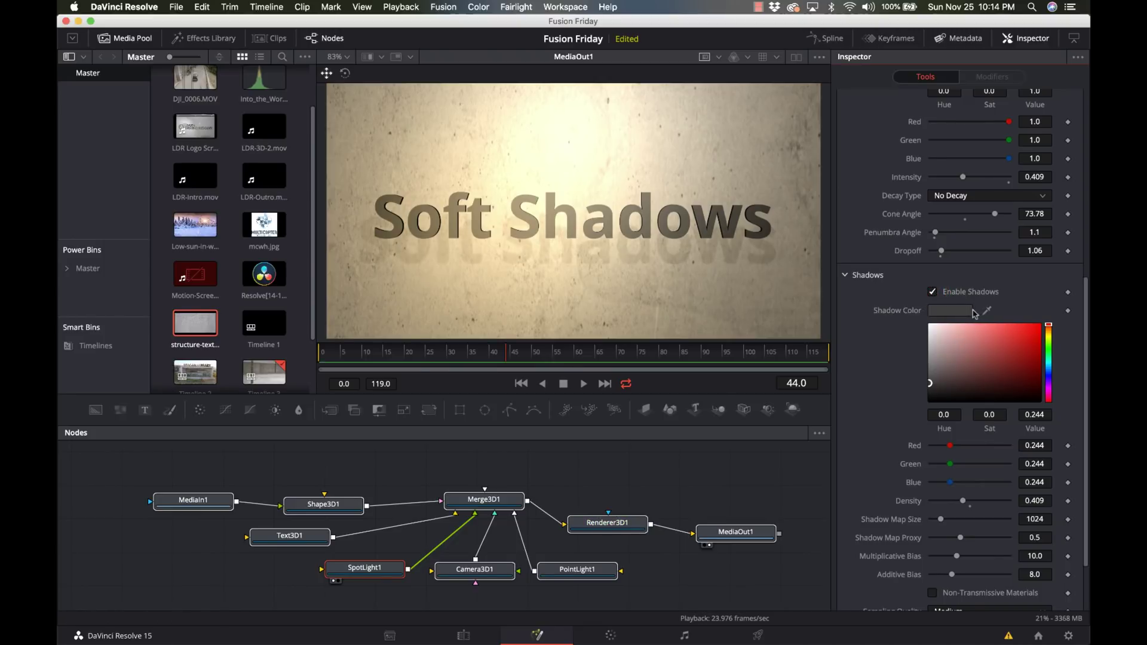
drag(1002, 361, 1037, 340)
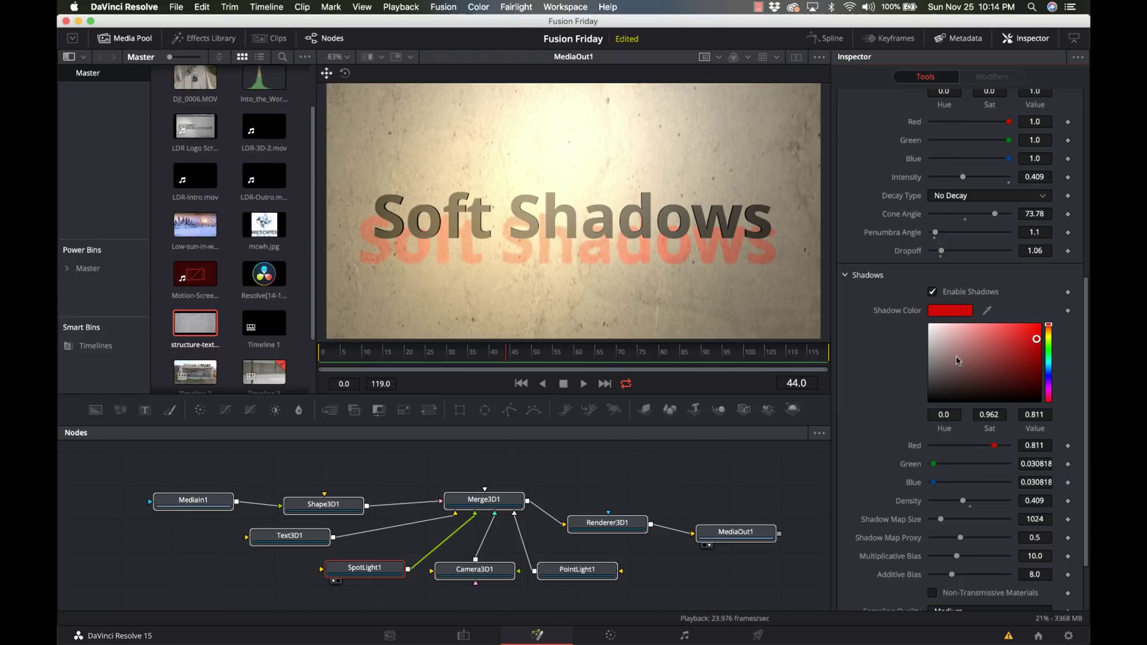
drag(957, 360, 928, 401)
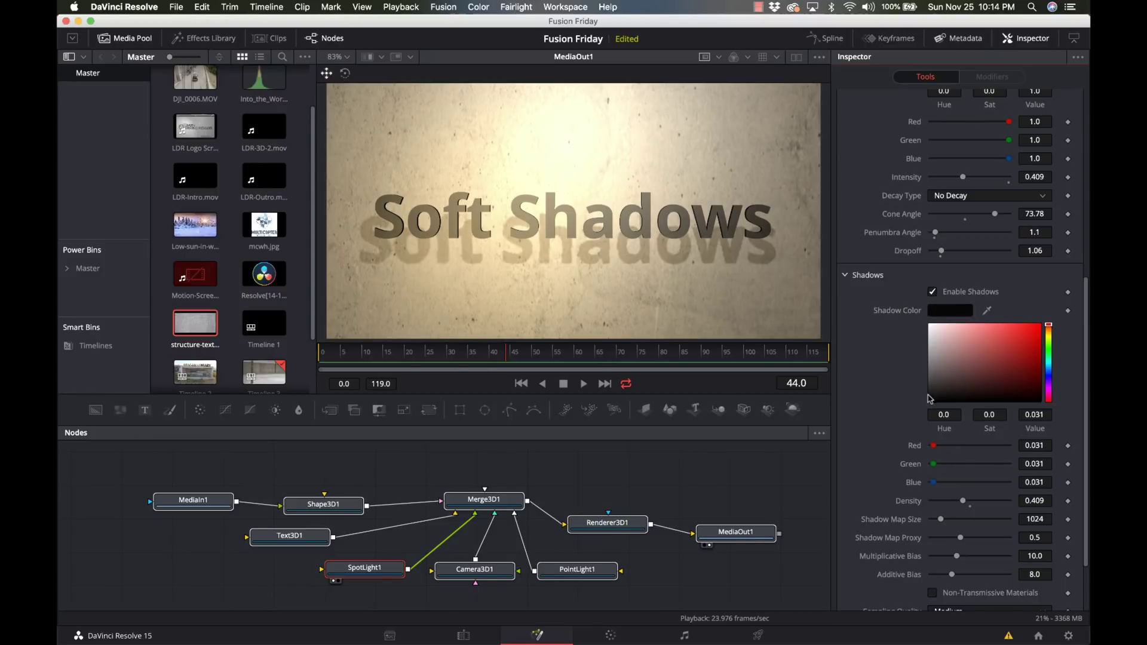
Make the shadow colour pure black, set Density to 0.5, and keep Shadow Map Size at 1024.
drag(931, 397, 921, 414)
scroll(880, 423, down, 3)
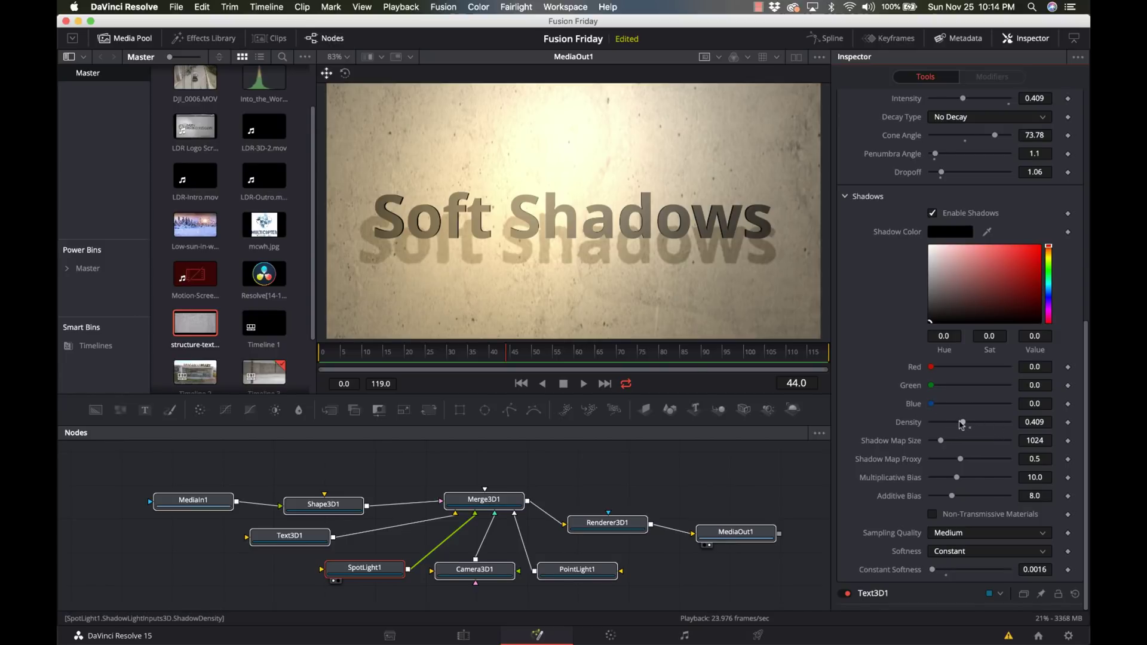
drag(962, 424, 937, 428)
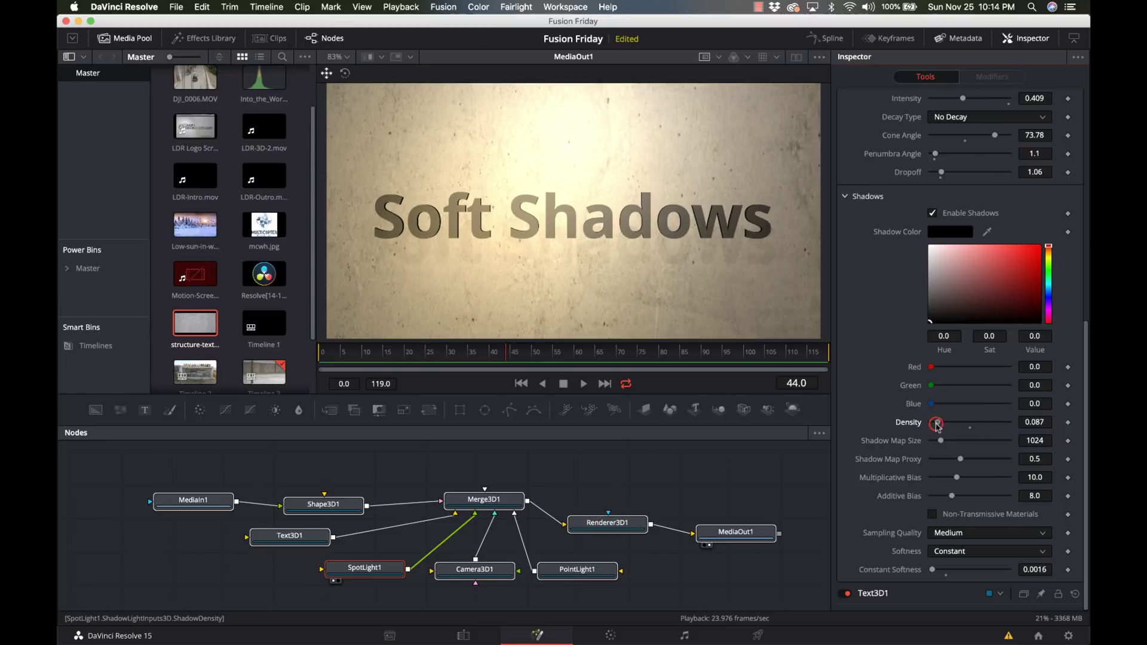
drag(937, 426, 971, 429)
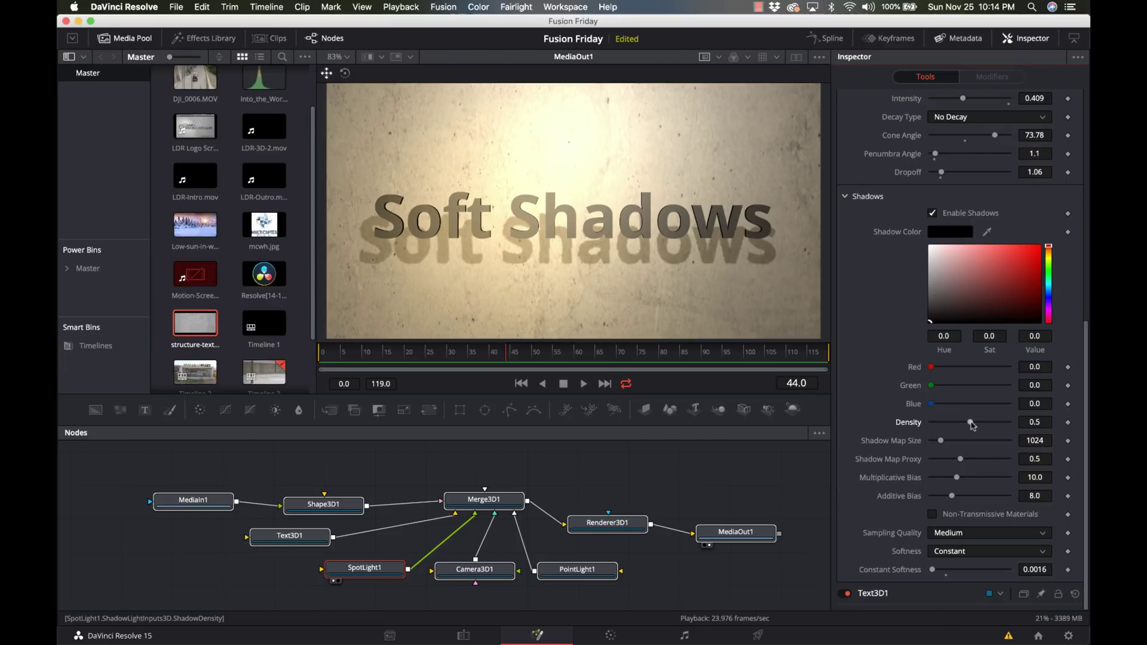
mouse_move(943, 446)
mouse_down()
mouse_move(994, 446)
mouse_move(932, 444)
mouse_up()
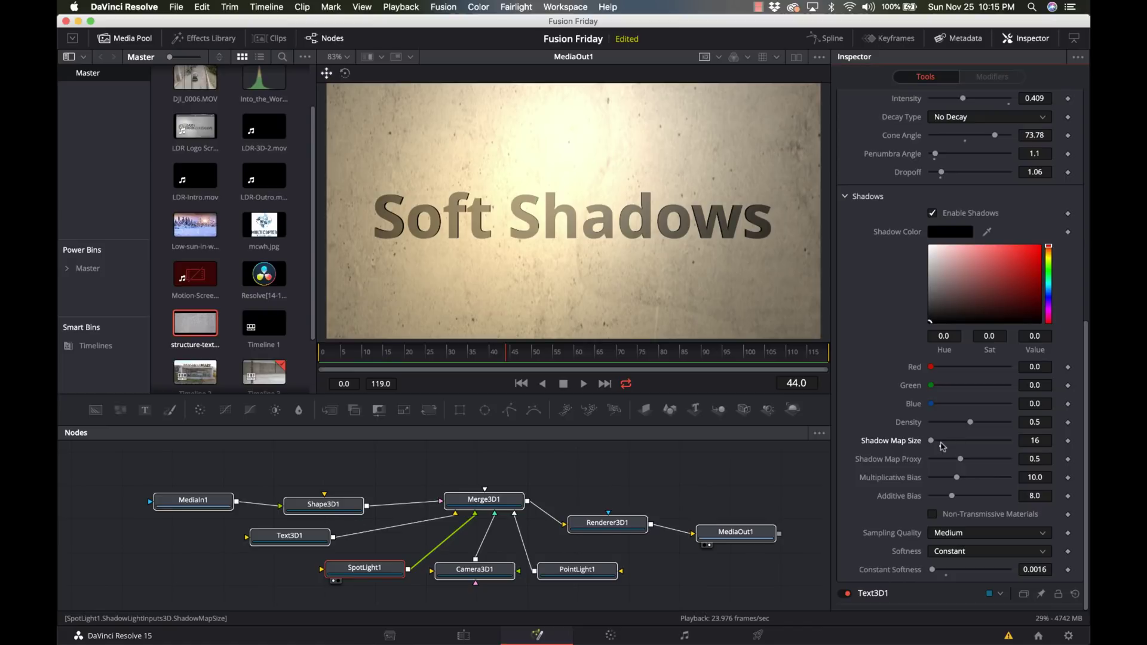
mouse_move(947, 445)
mouse_down()
mouse_move(1008, 443)
mouse_move(943, 450)
mouse_up()
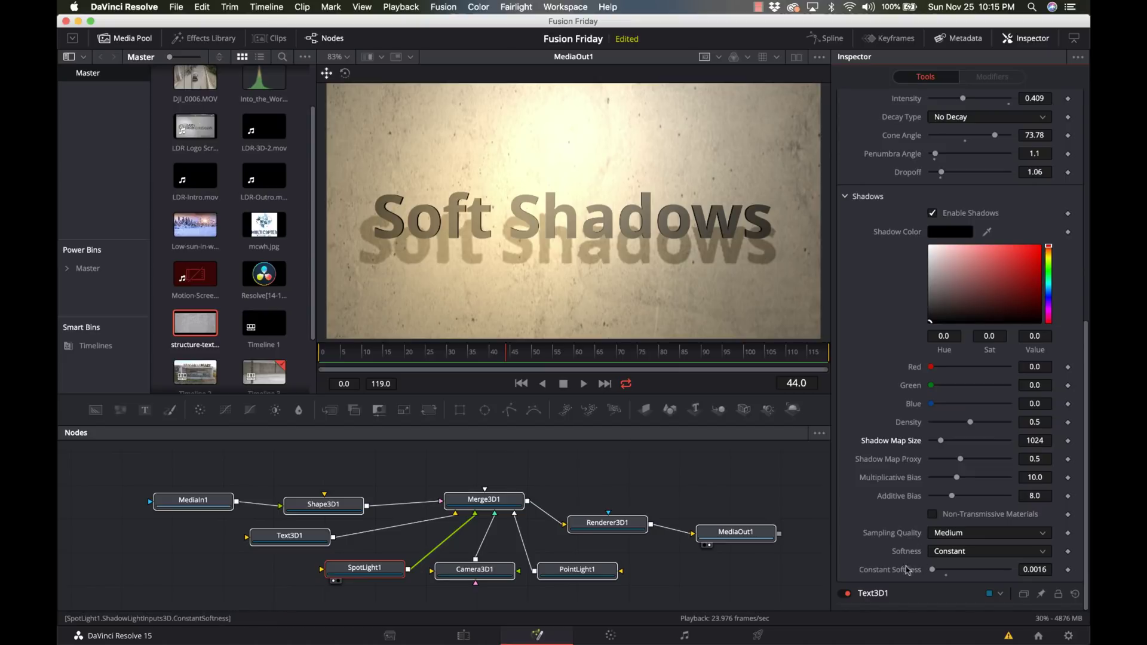
Set shadow Softness to None and keep Sampling Quality at Medium.
click(957, 553)
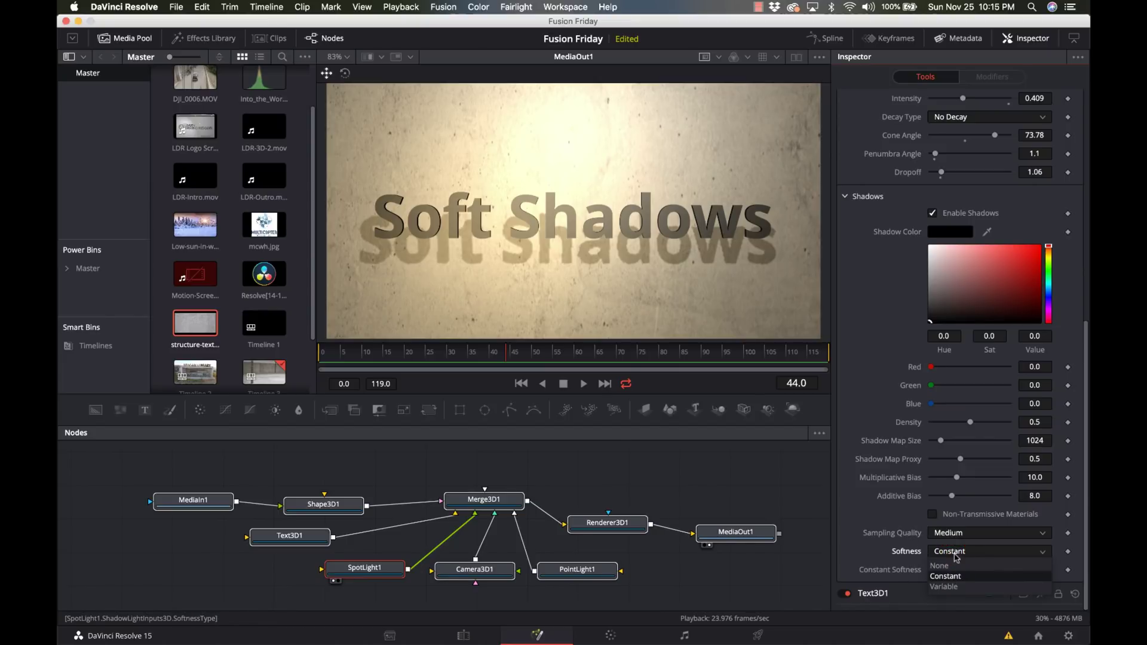
click(952, 567)
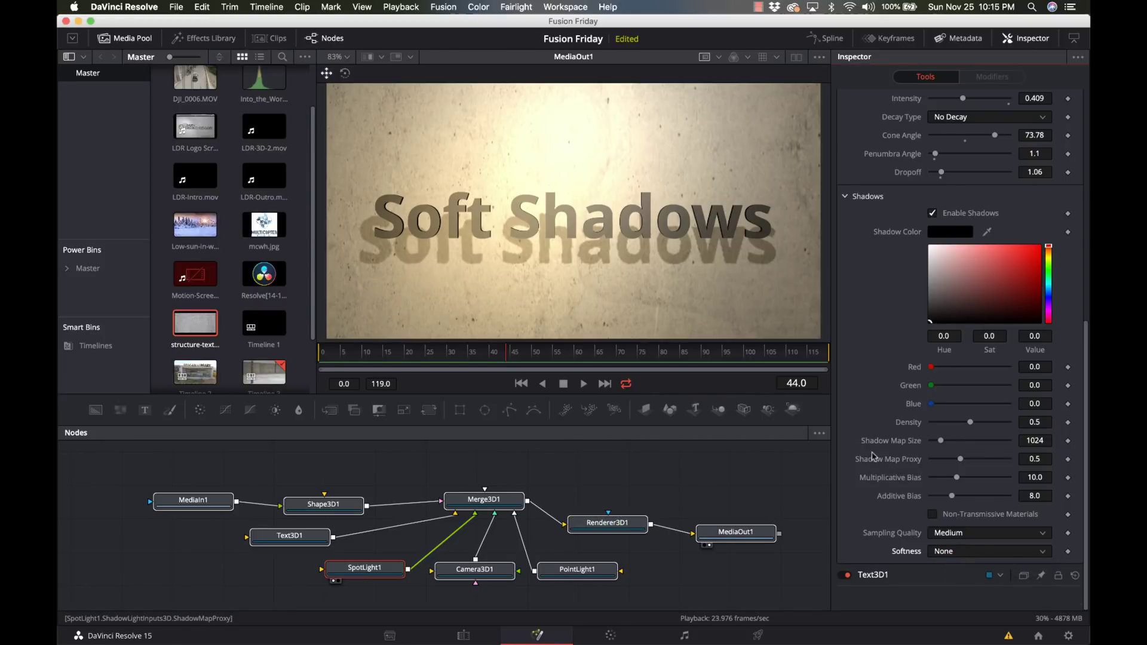
click(965, 531)
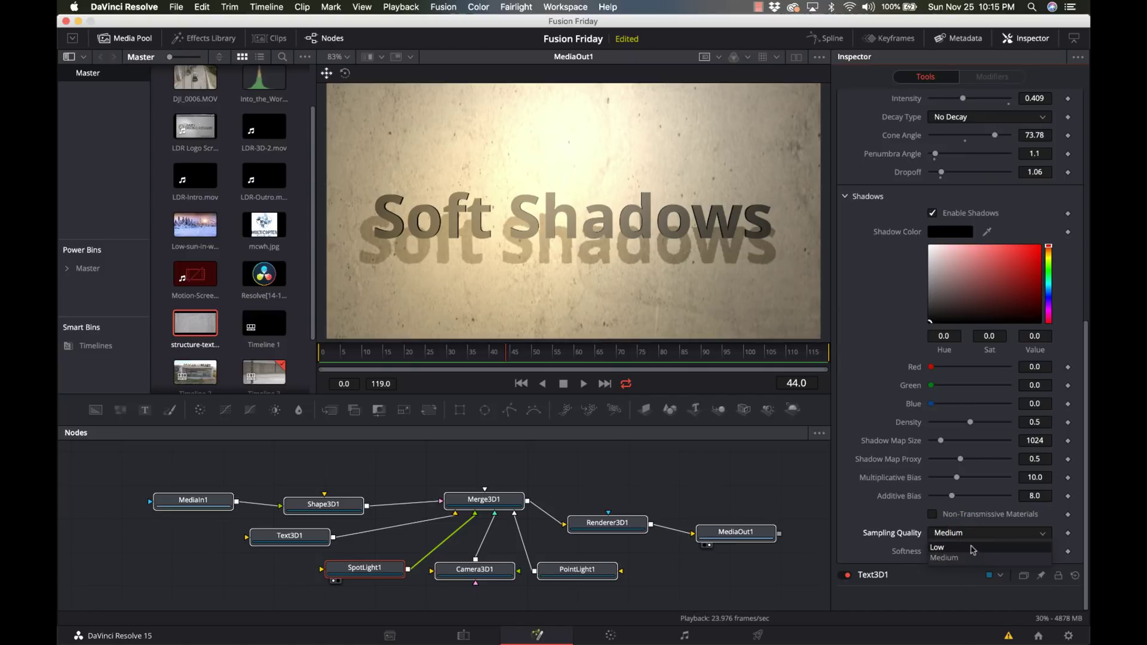
click(860, 541)
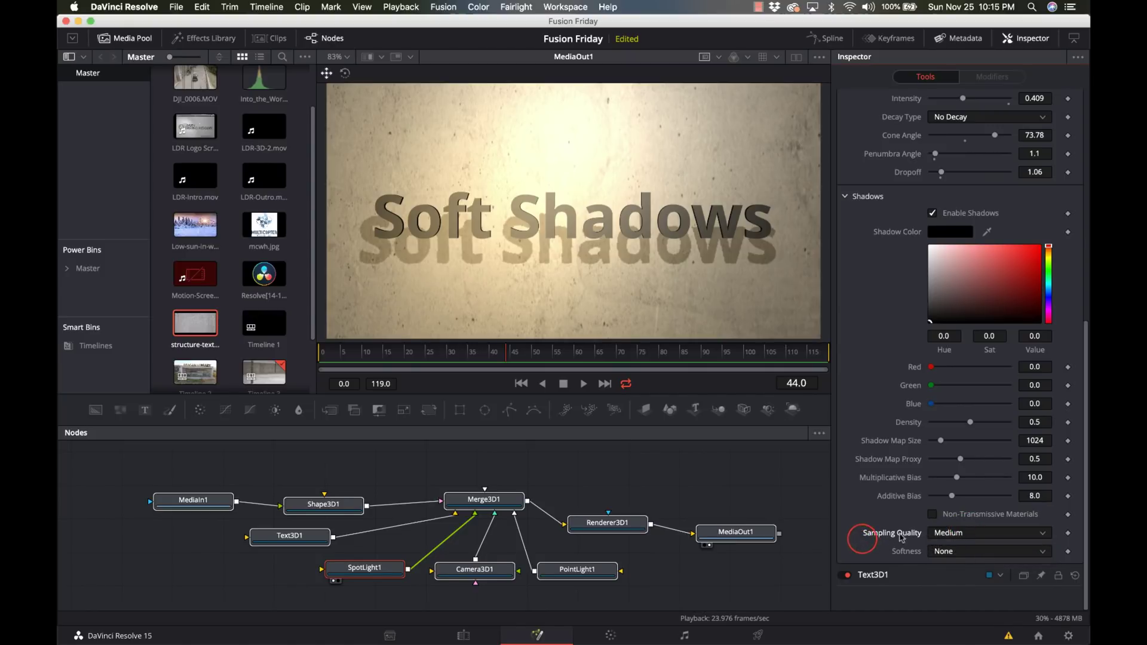
Switch the shadow Softness dropdown to Constant.
scroll(959, 524, up, 2)
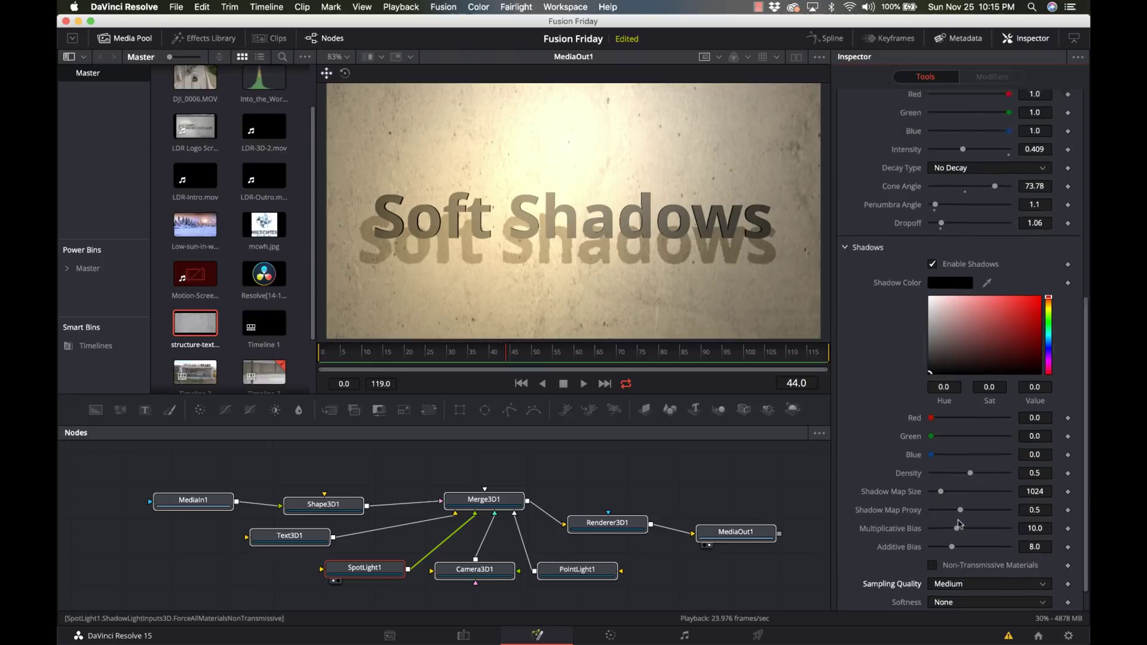
click(975, 570)
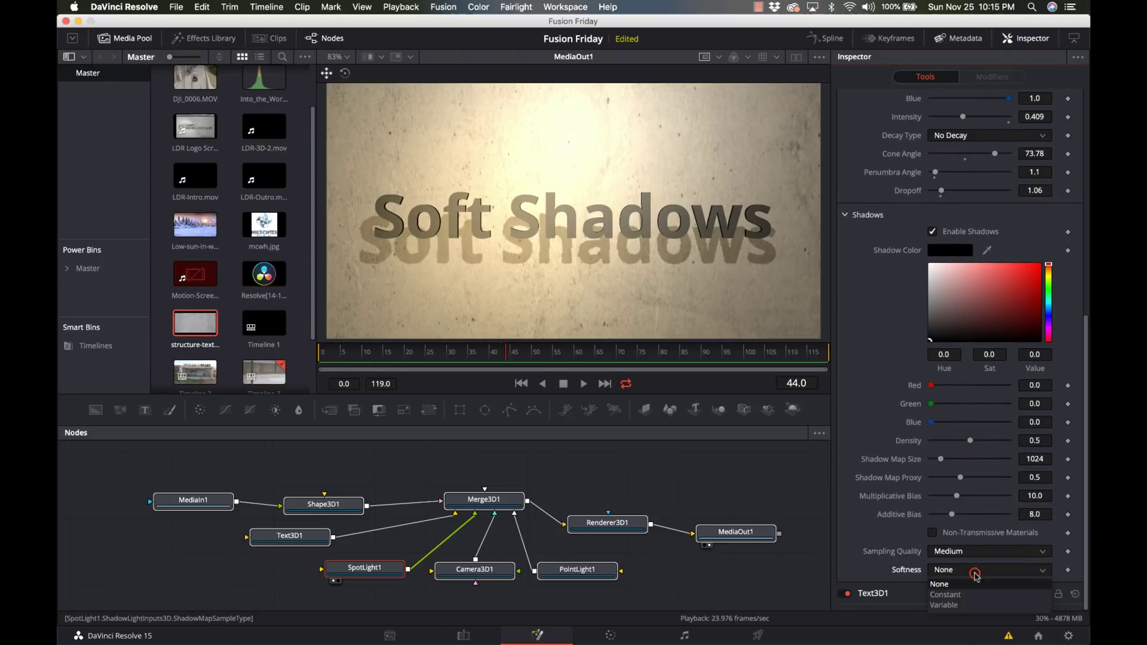
click(911, 570)
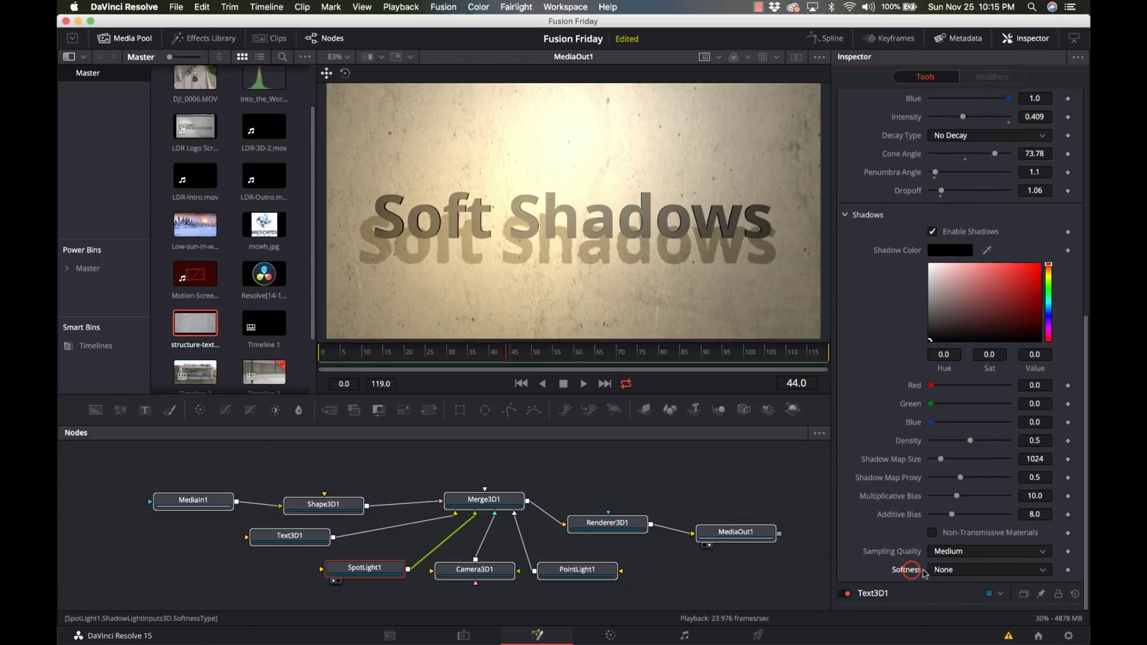
click(971, 571)
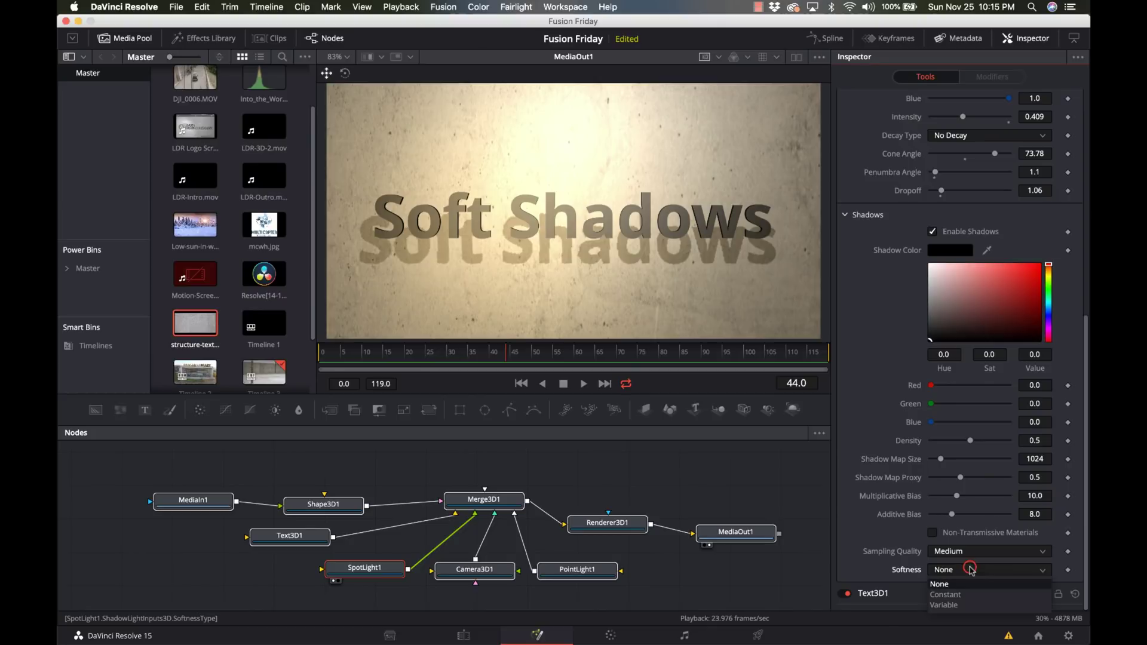
click(950, 596)
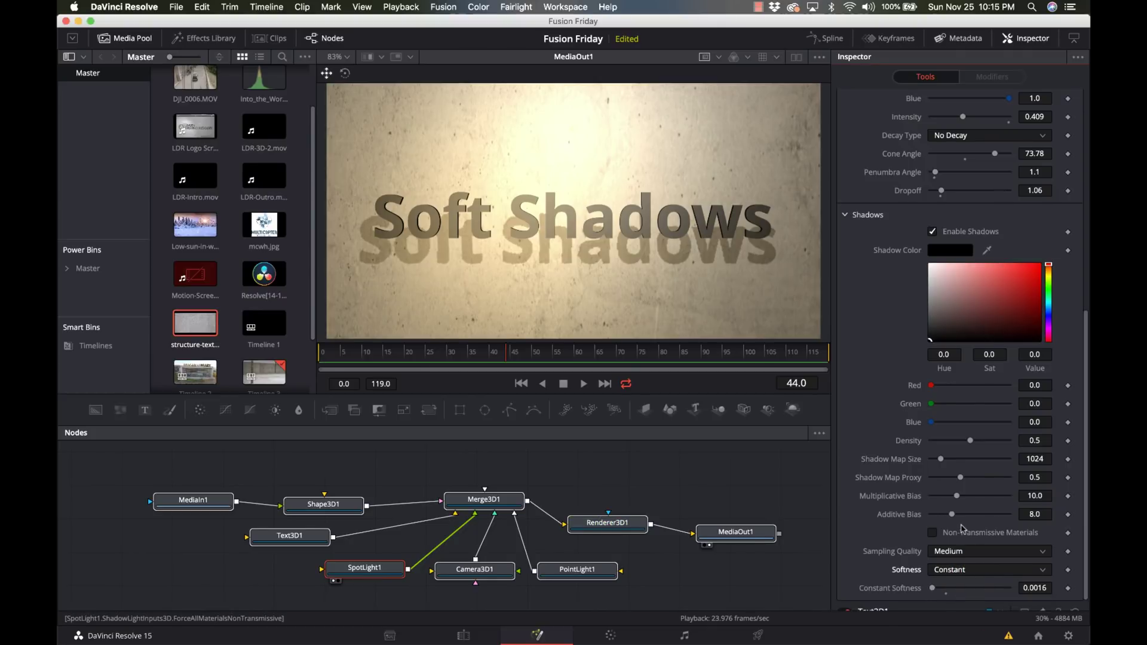
Try Constant Softness values up to 0.05, then settle on 0.015 for a blurred shadow.
scroll(962, 528, down, 1)
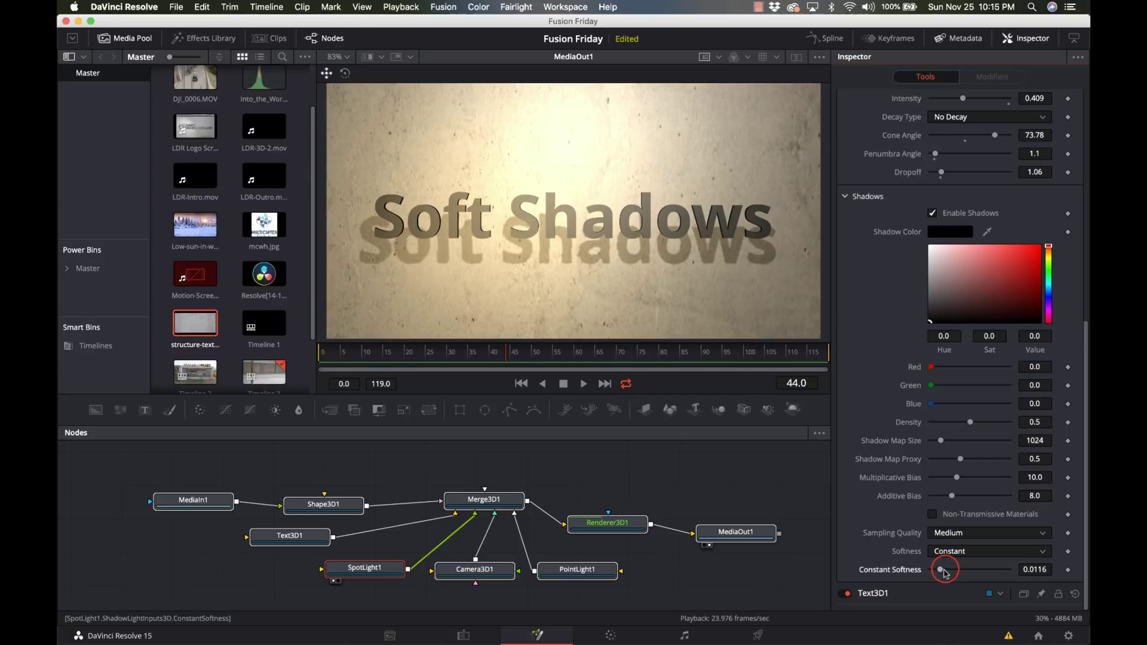
drag(932, 570, 948, 574)
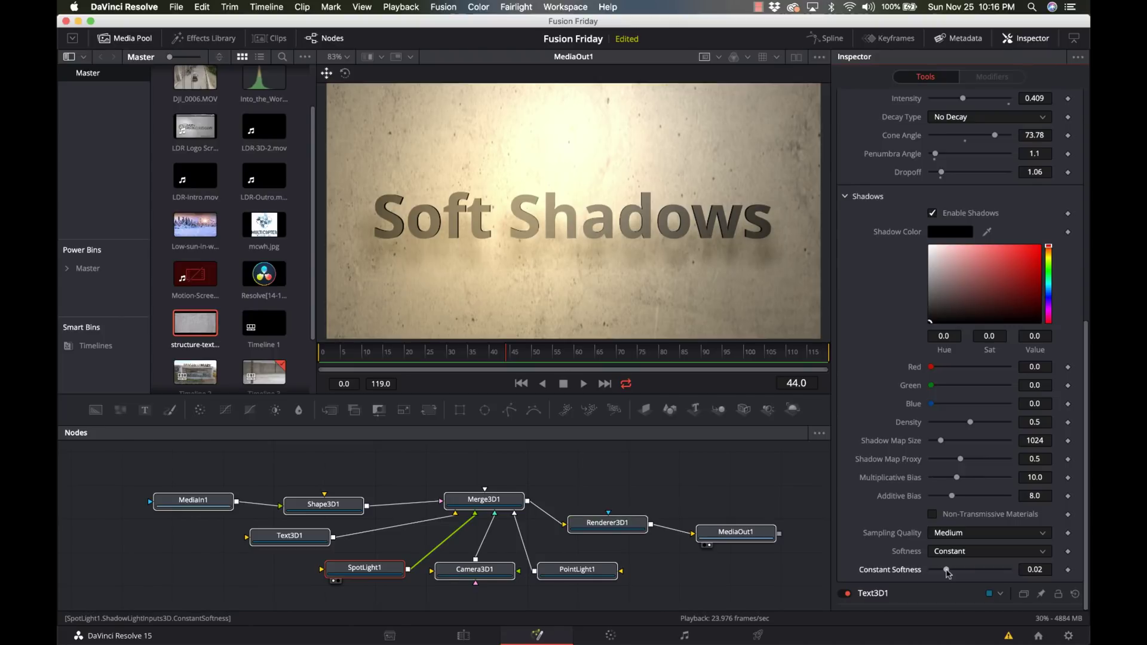
drag(948, 574, 1009, 573)
click(1010, 572)
drag(1010, 573, 954, 575)
drag(951, 572, 943, 574)
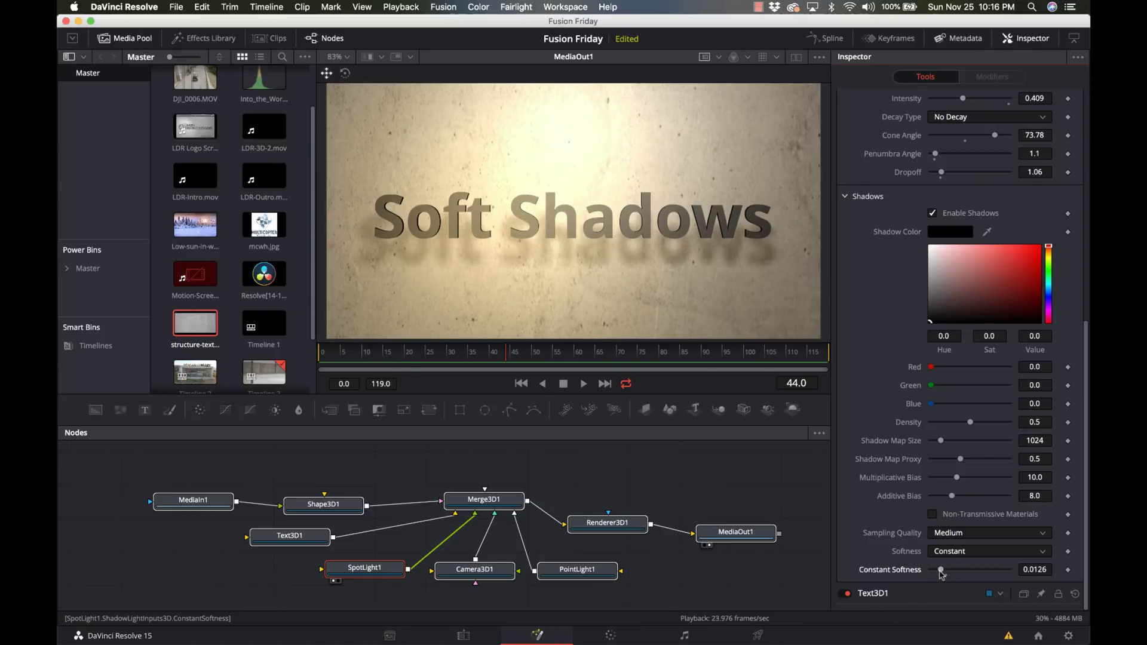
drag(942, 575, 945, 576)
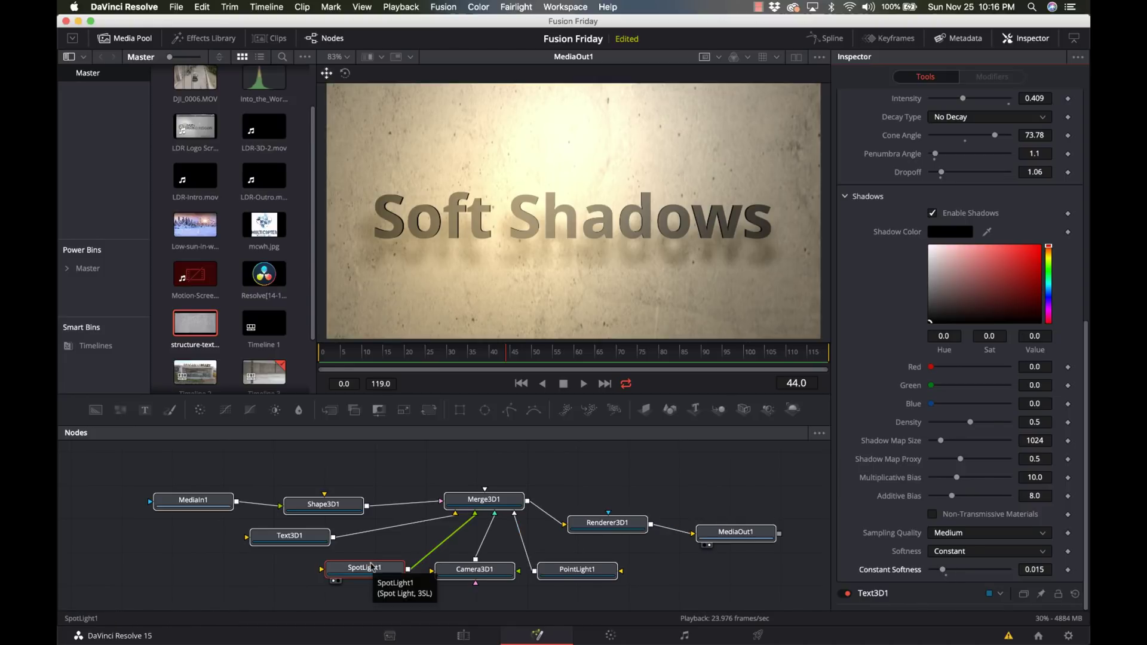
Load the Merge3D1 node into the viewer to preview the 3D scene.
click(601, 524)
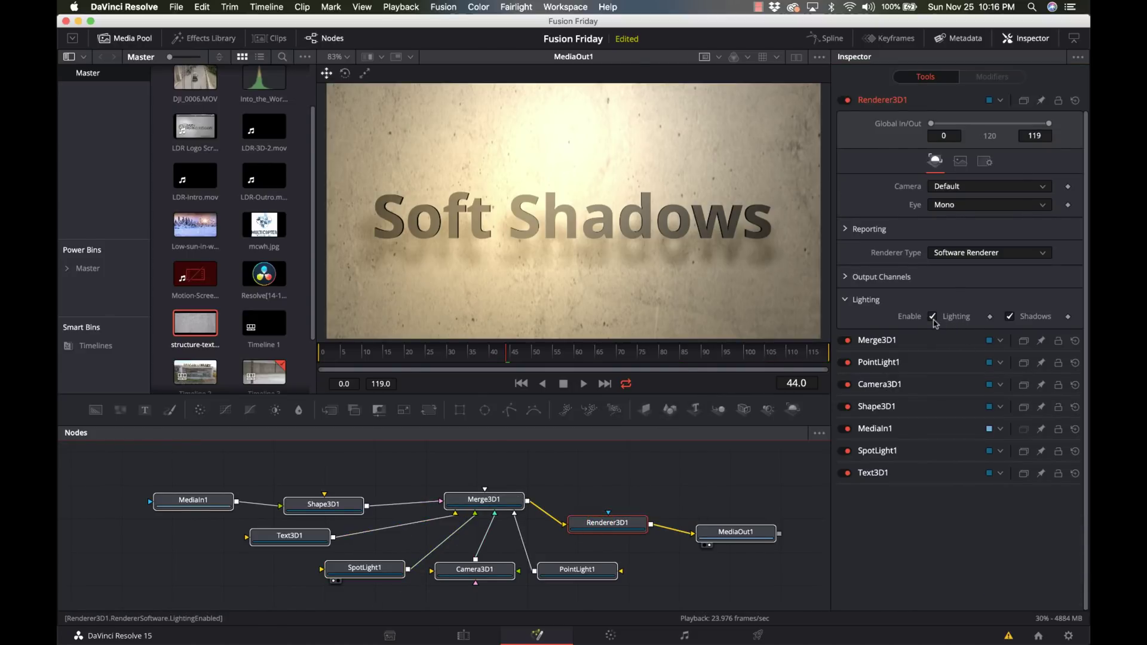
right_click(665, 303)
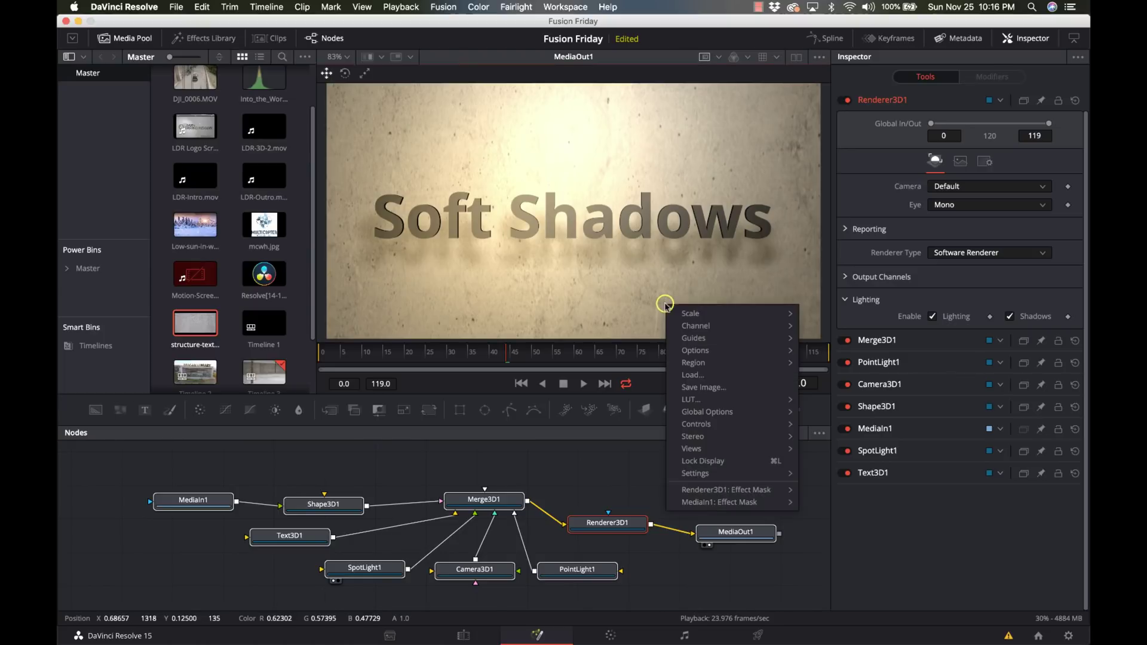
click(622, 311)
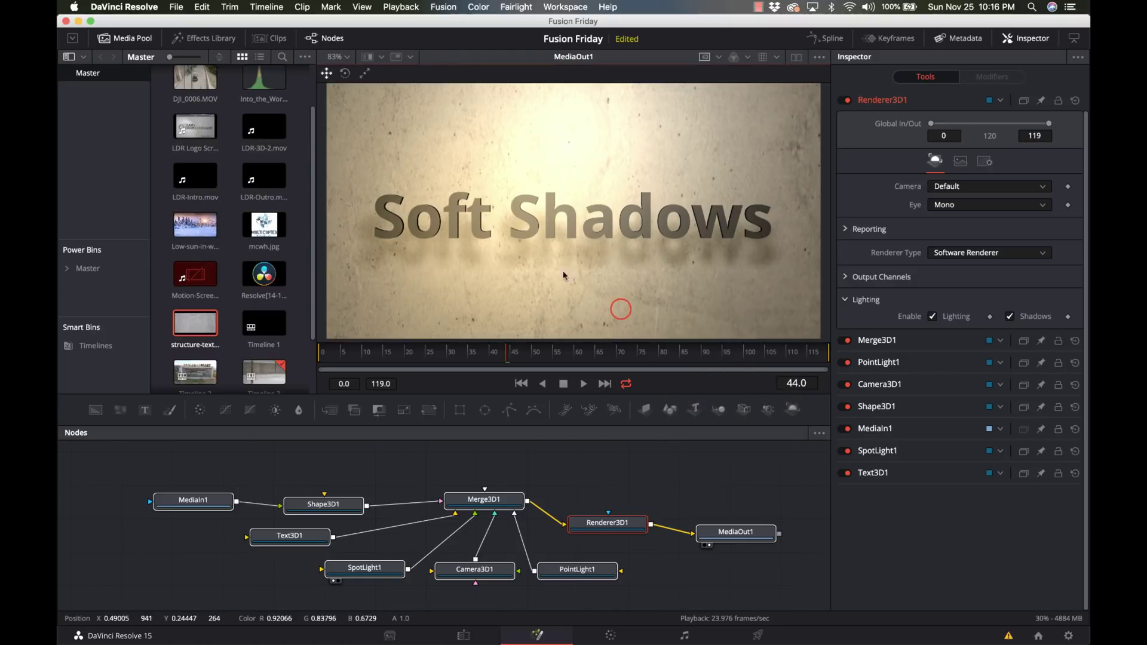
click(509, 501)
drag(509, 500, 511, 220)
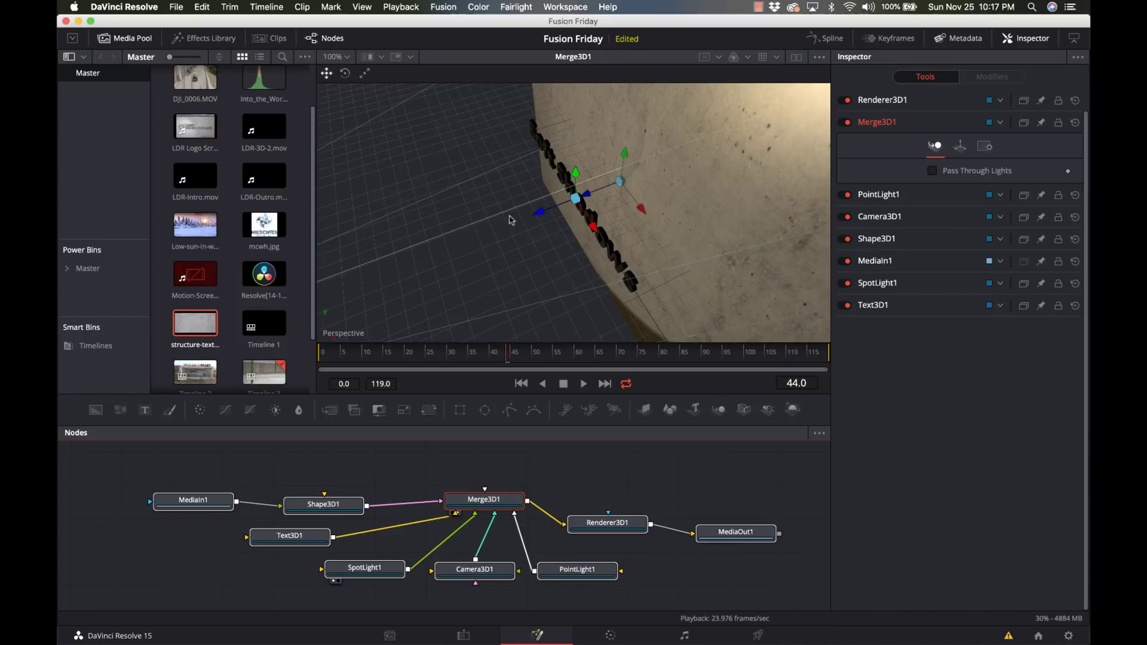
Enable Lighting and Shadows in the viewer's 3D Options.
right_click(513, 258)
mouse_move(584, 311)
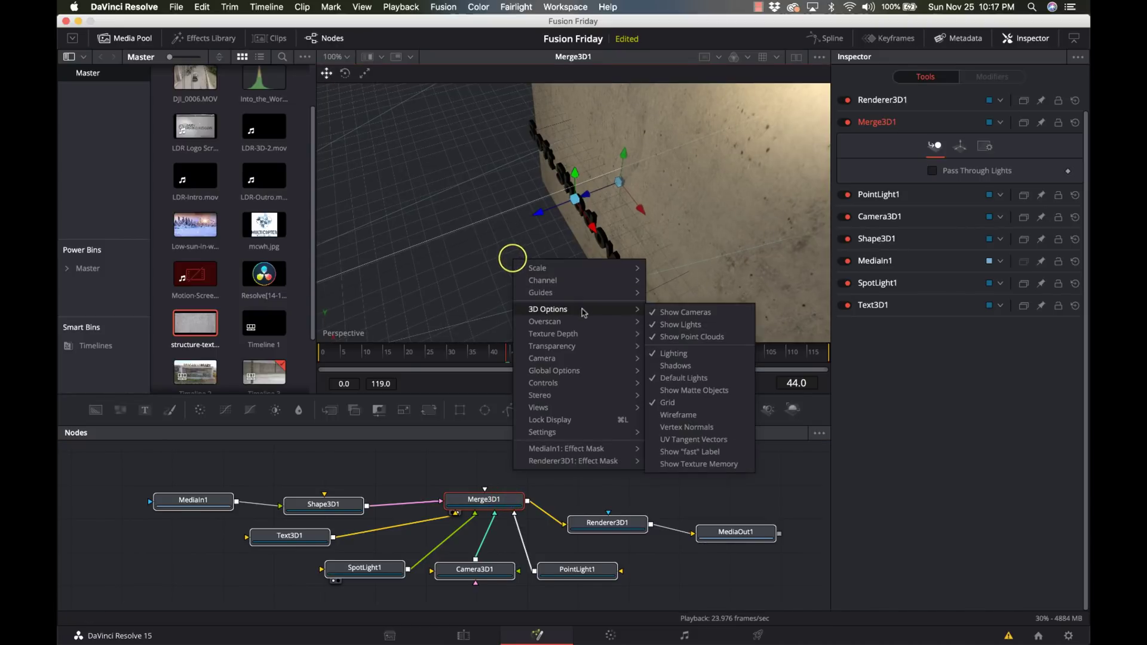
click(687, 355)
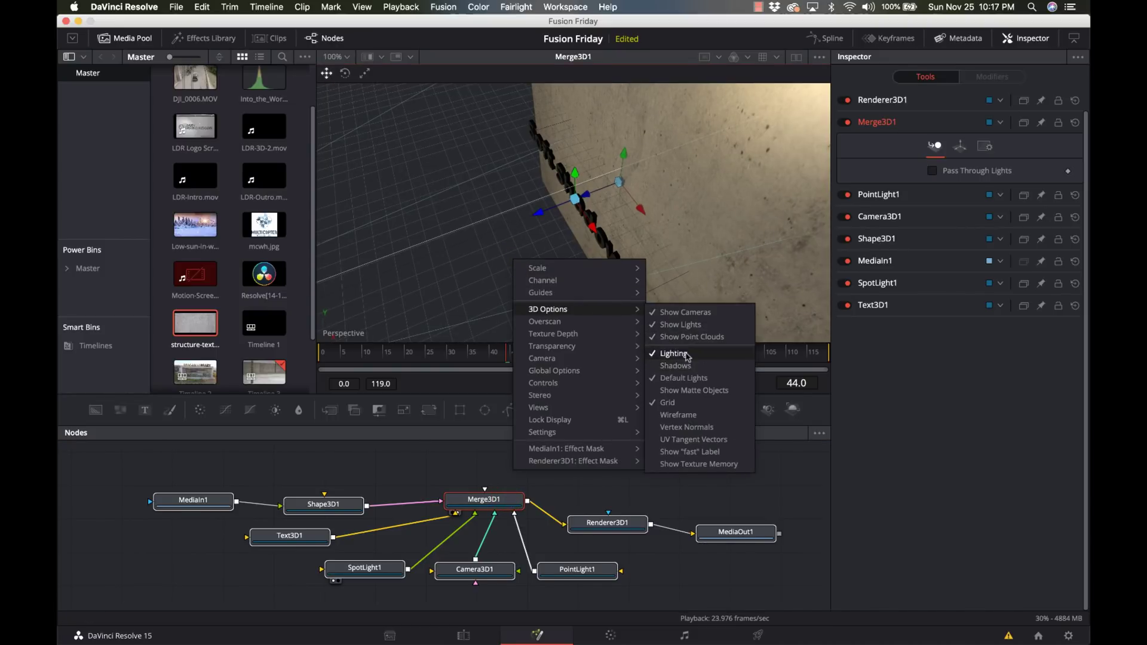
click(686, 364)
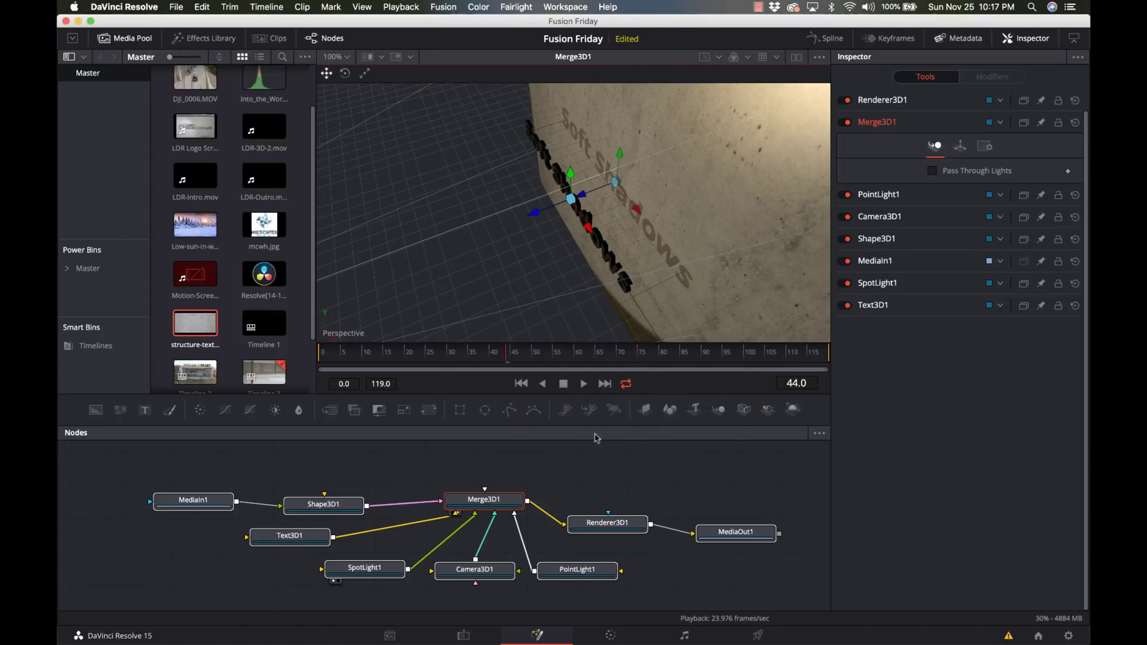
Show Renderer3D1, then the final MediaOut1 output, in the viewer.
click(503, 498)
click(588, 523)
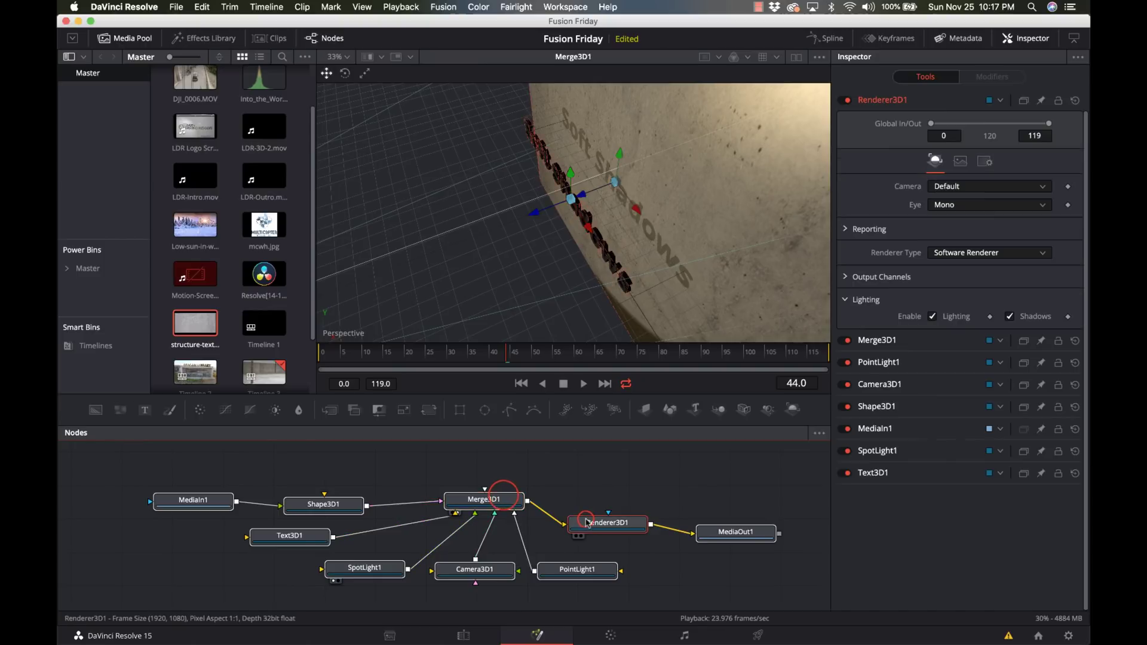
key(1)
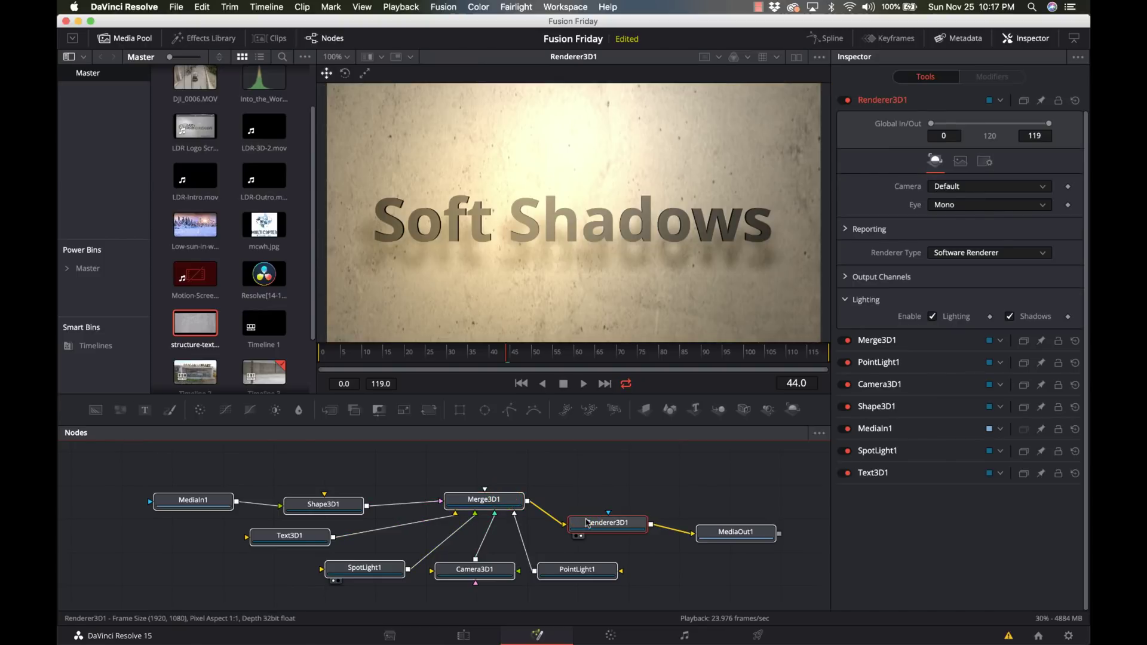
click(718, 540)
key(1)
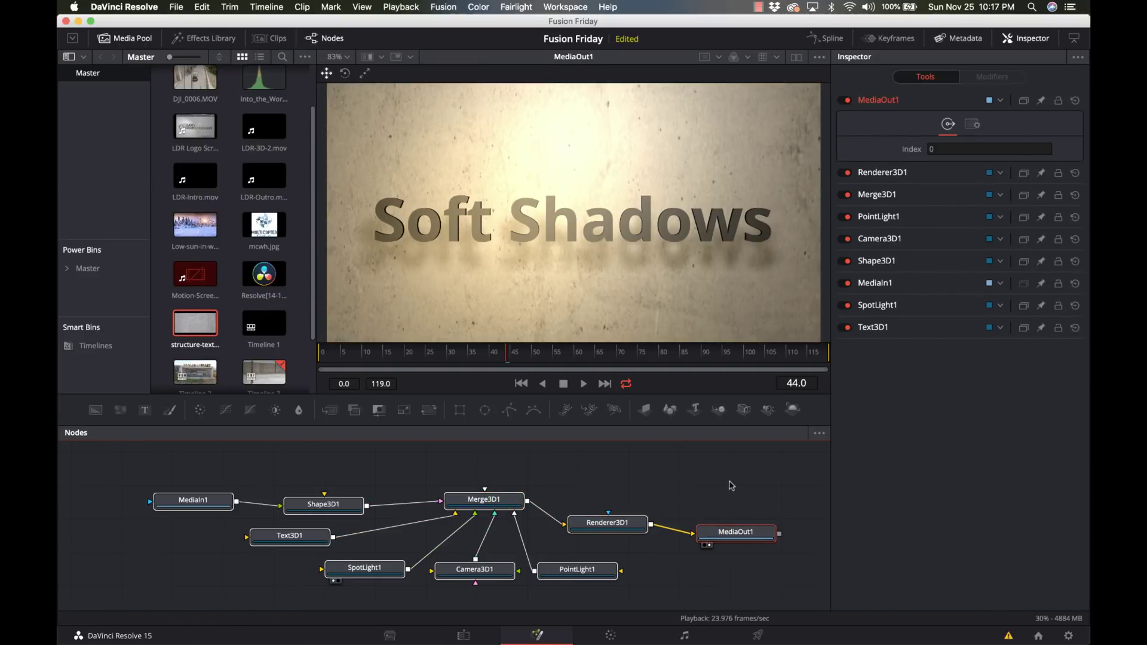
click(359, 570)
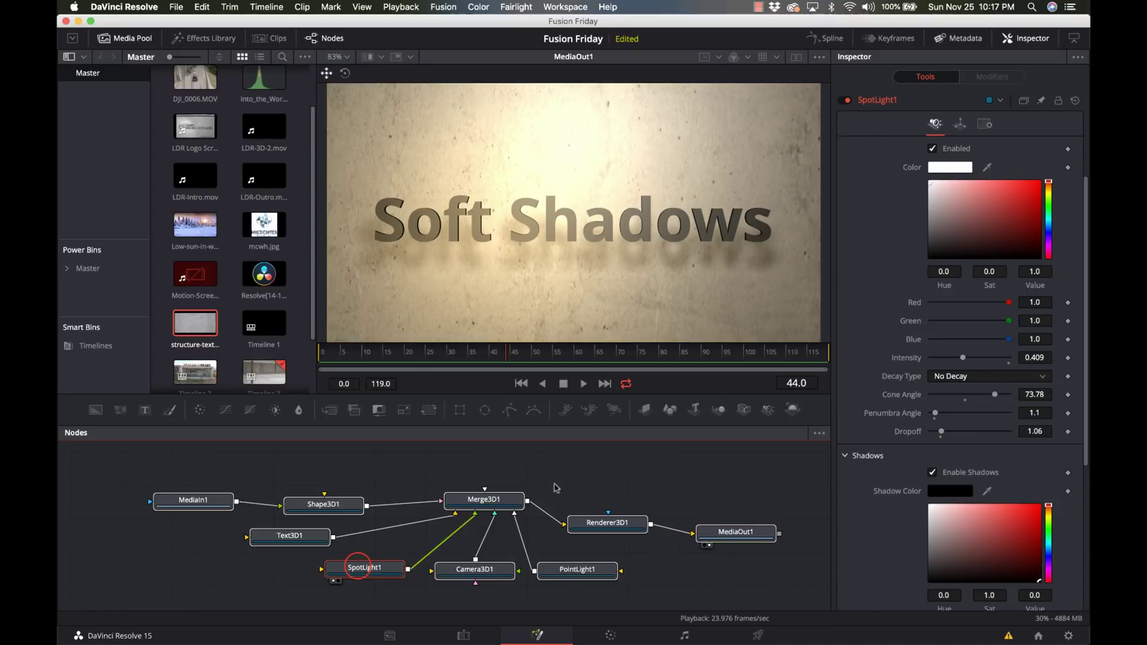
scroll(865, 462, down, 8)
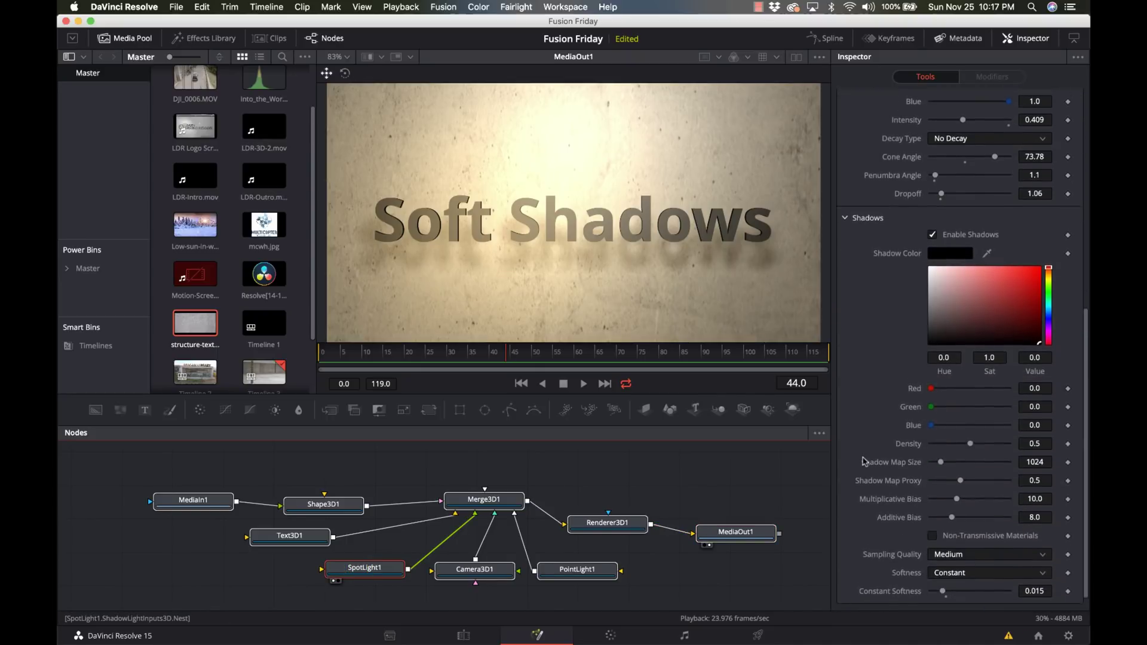